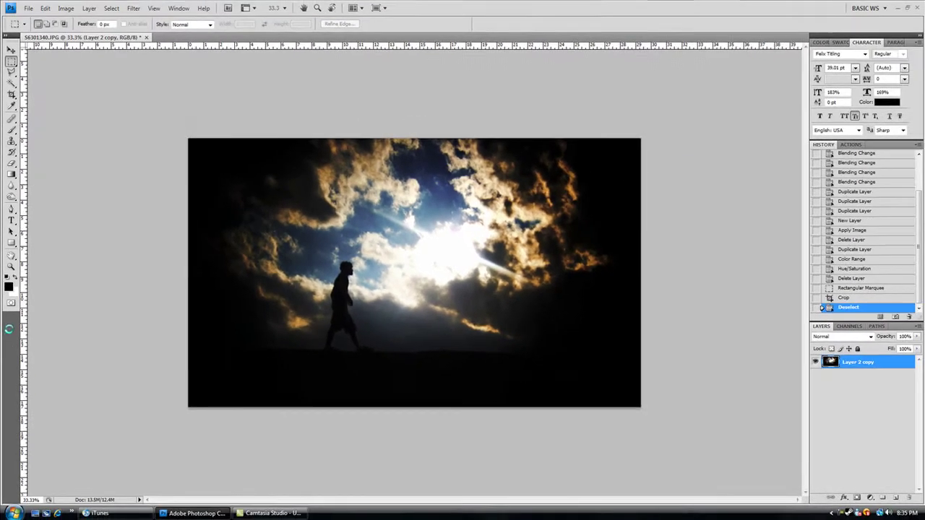
Step: Open 102_0402 and darken its edges with a gradient dragged from the vest to the top-left
key(ctrl+o)
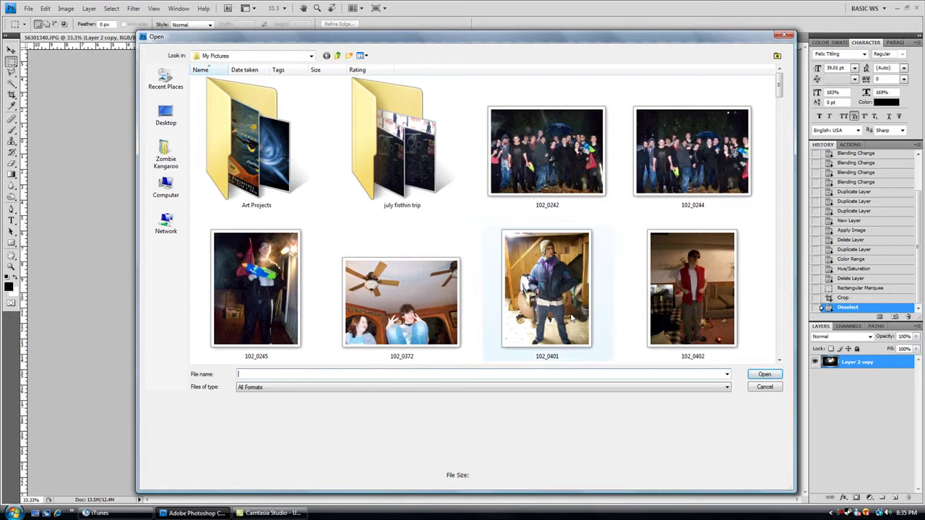
click(696, 276)
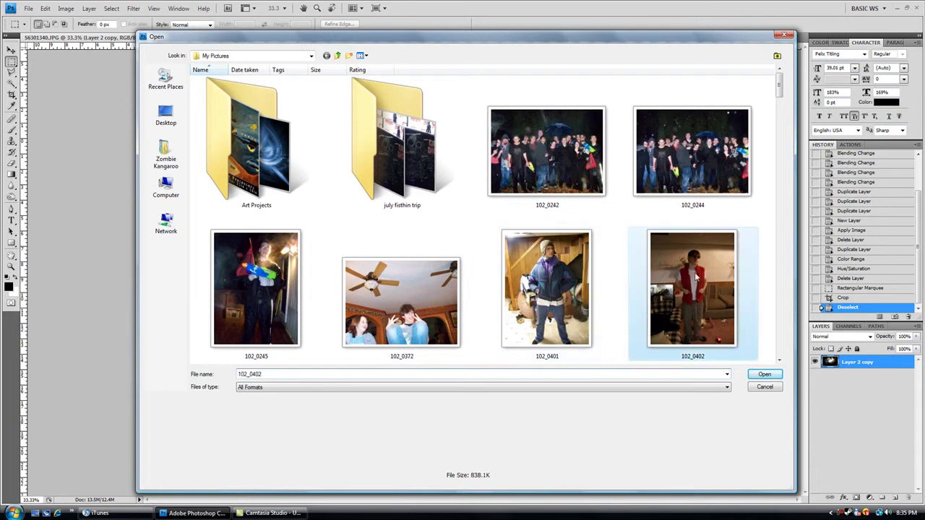
click(772, 374)
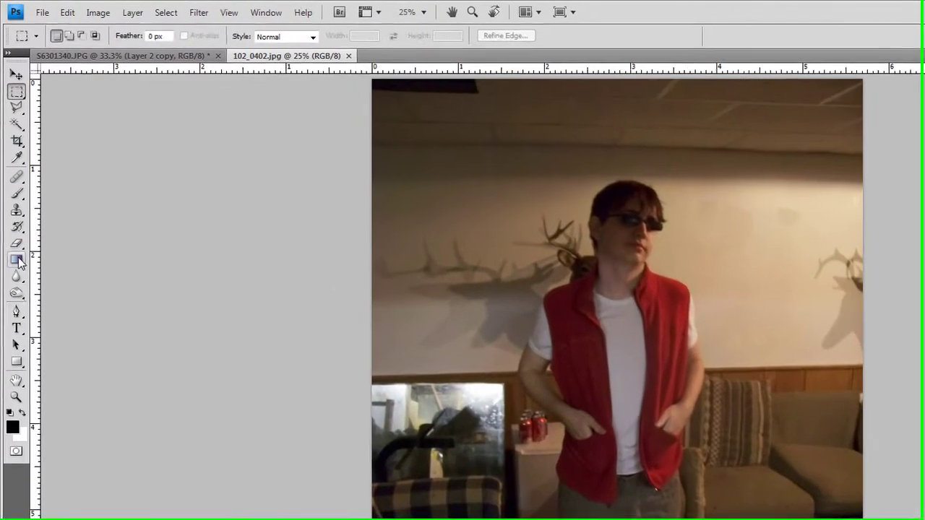
click(13, 199)
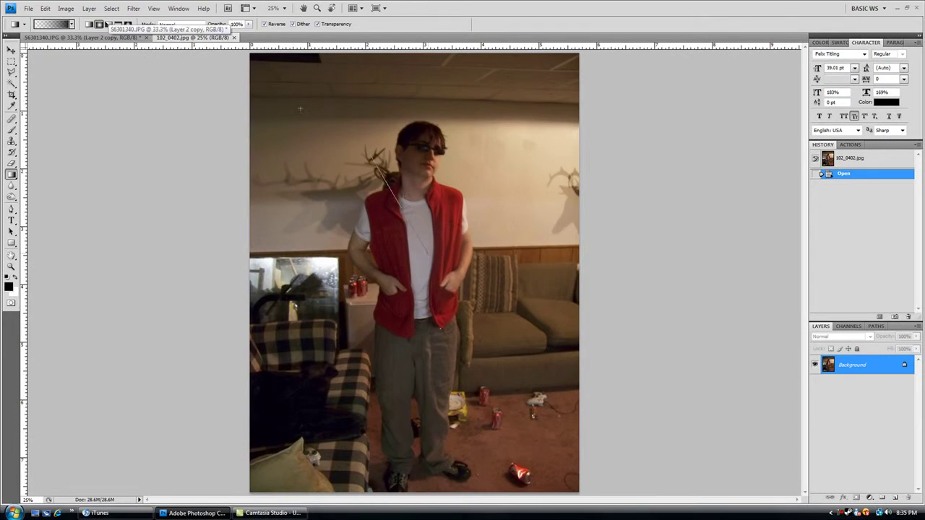
drag(300, 109, 249, 59)
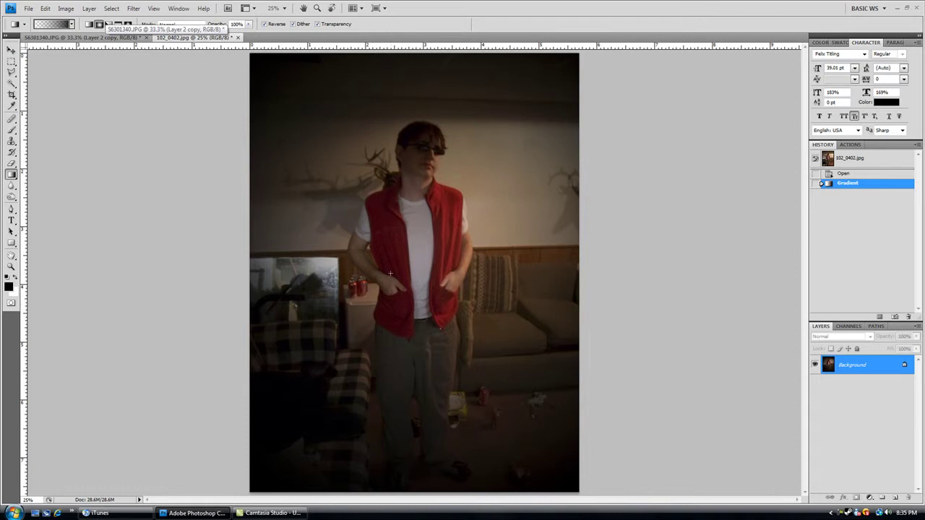
Step: Close the 102_0402.jpg document without saving, leaving only S6301340.JPG open
click(120, 39)
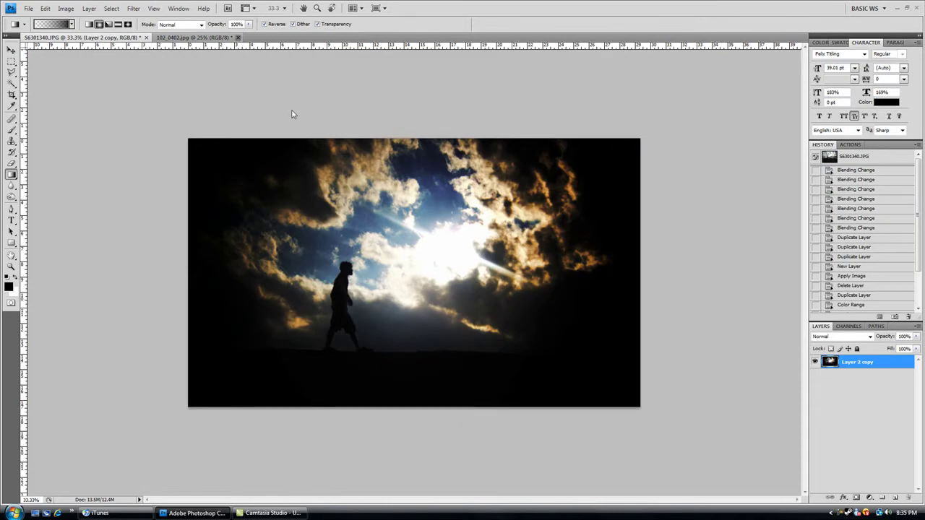
click(237, 37)
click(460, 192)
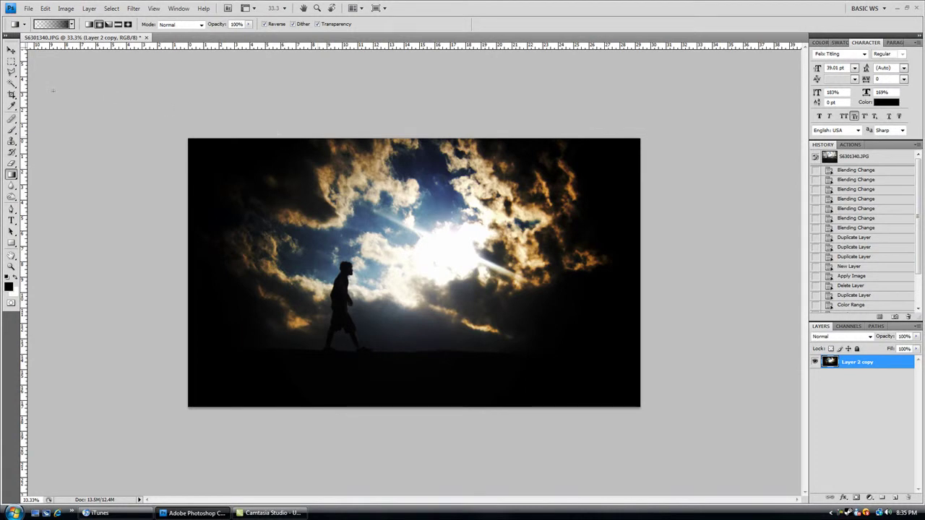
click(13, 50)
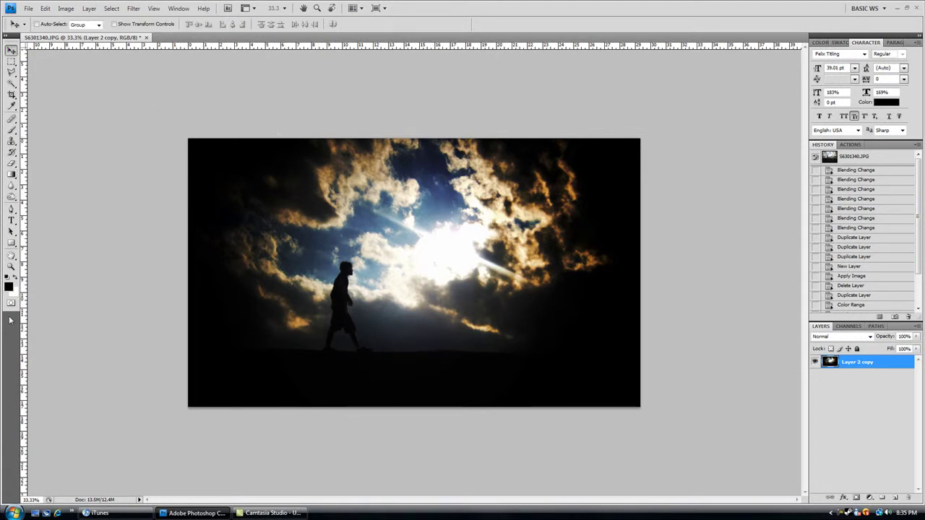
Step: Open the S6301340 photo from the Open dialog
key(ctrl+o)
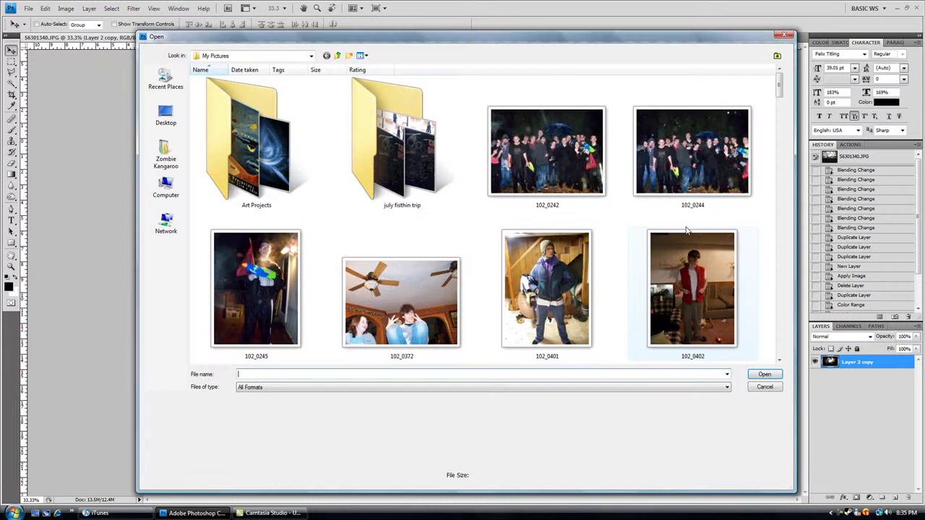
drag(782, 95, 760, 233)
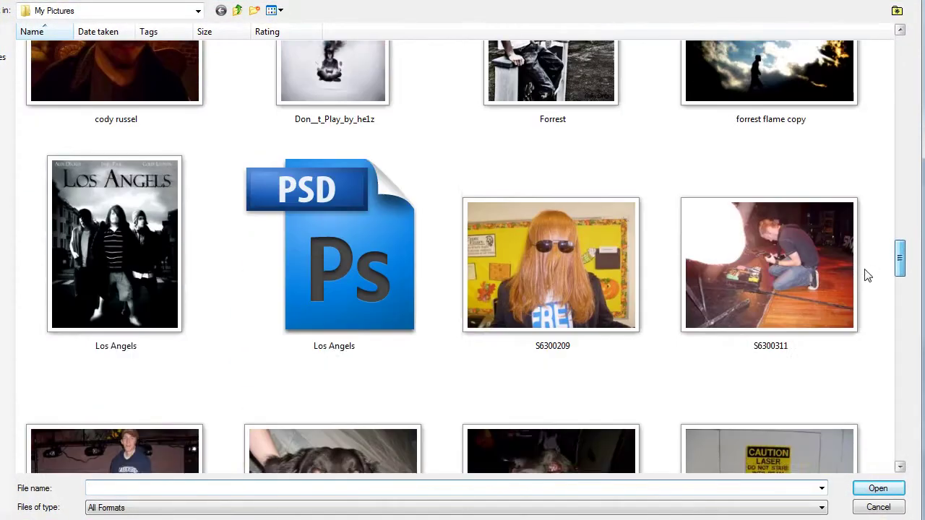
drag(867, 275, 869, 373)
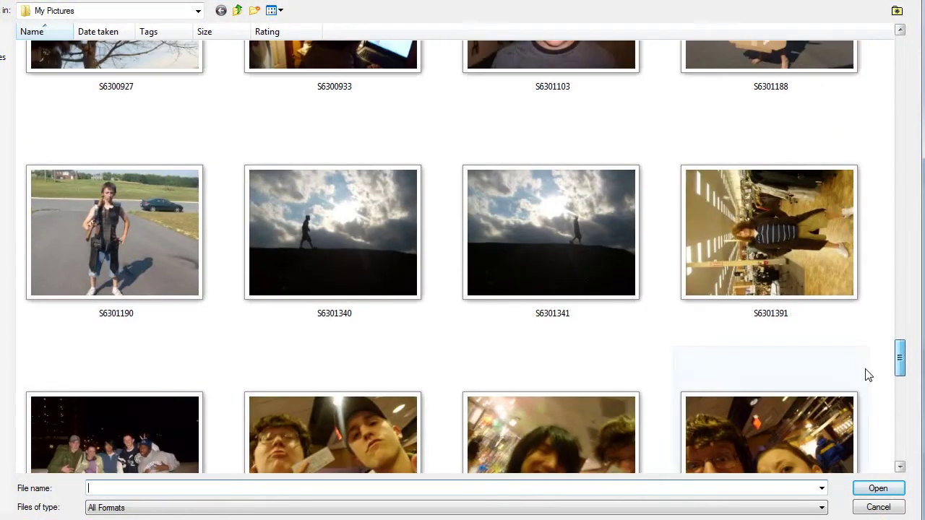
click(337, 231)
click(878, 488)
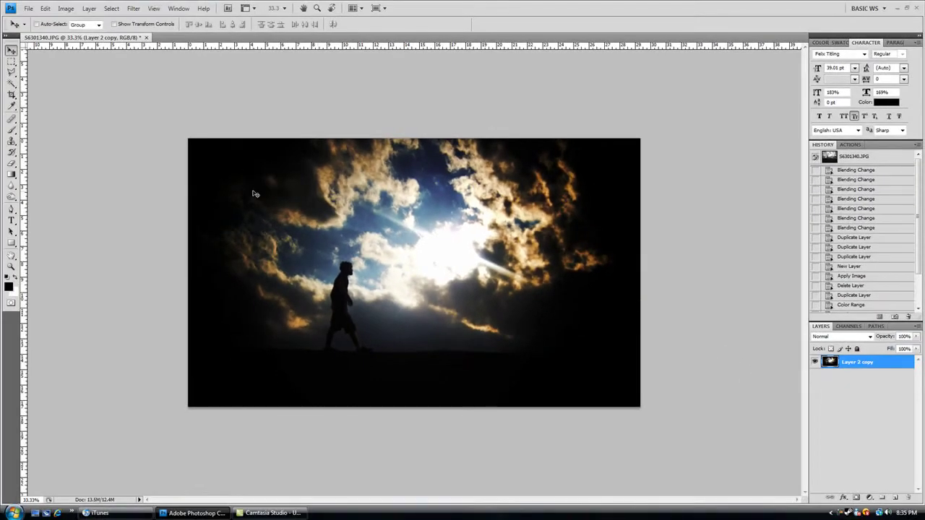
Step: Close the edited silhouette document unsaved and reopen the original S6301340.JPG
click(146, 37)
click(463, 194)
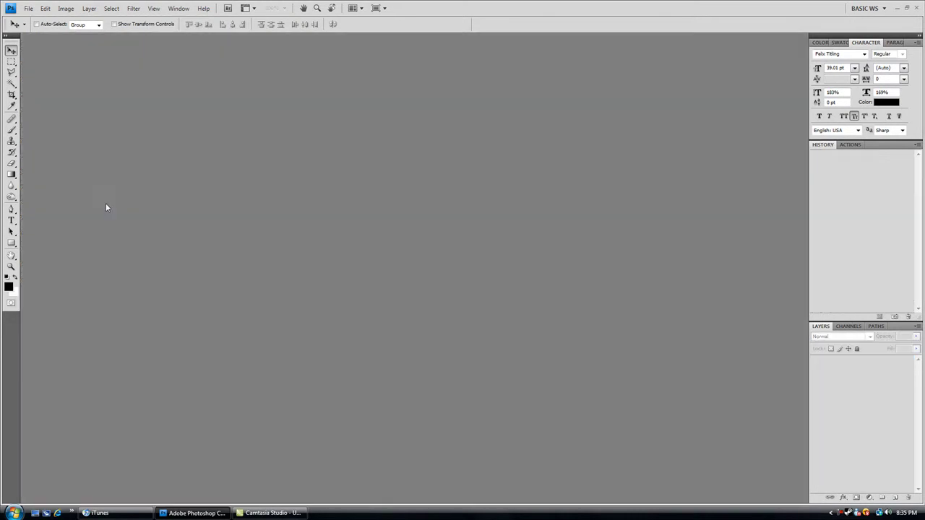
double_click(168, 180)
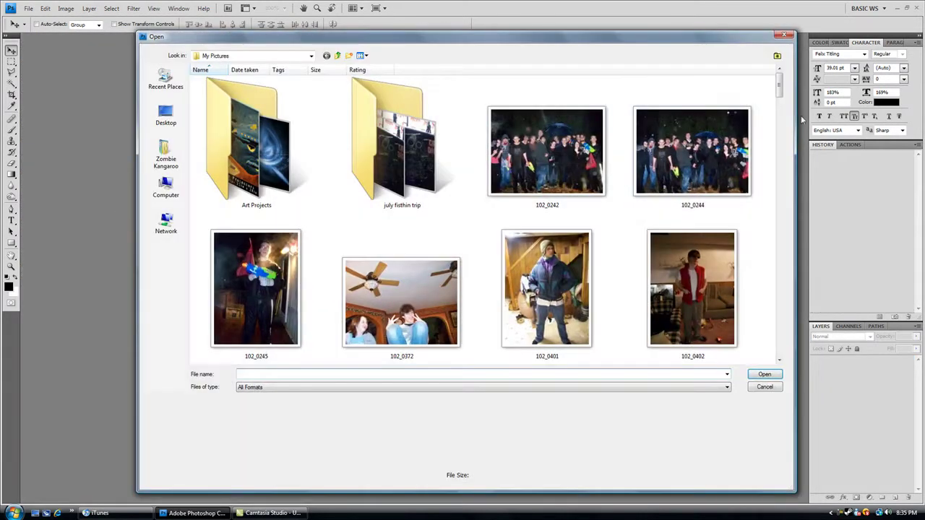
drag(784, 98, 758, 289)
click(401, 260)
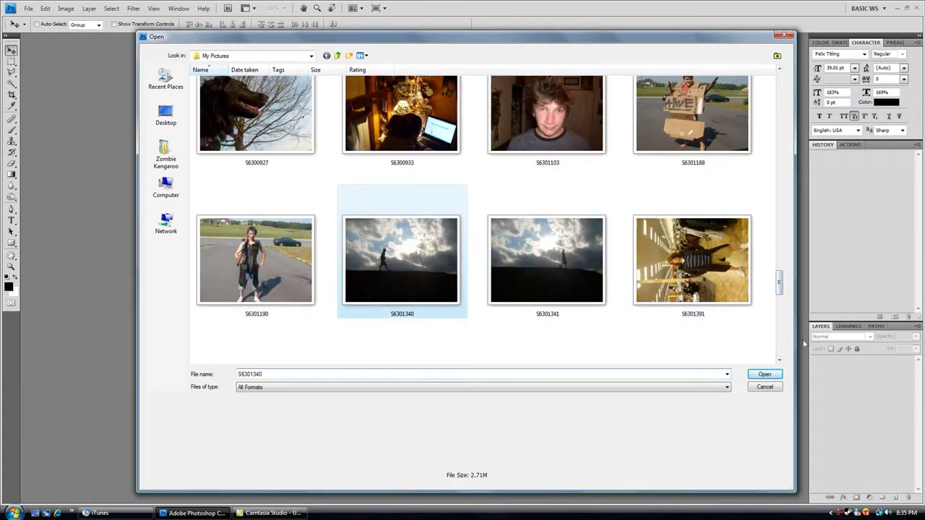
click(763, 374)
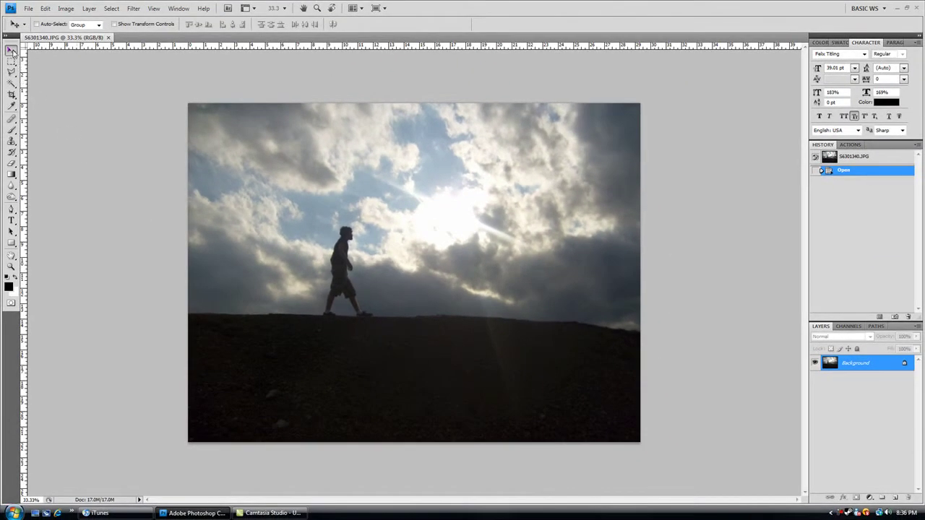
Step: Choose the Gradient tool, add a new empty Layer 1, and bring up the gradient preset settings
click(11, 174)
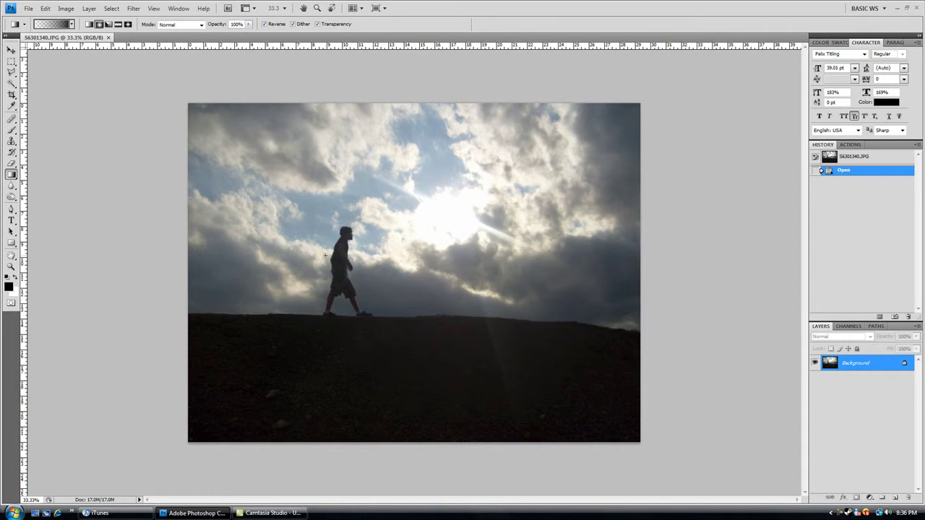
click(895, 498)
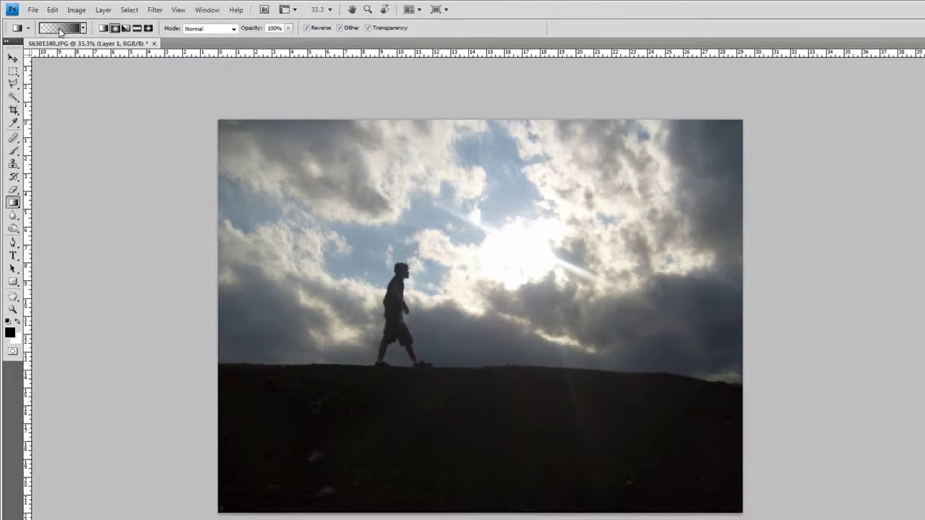
click(81, 36)
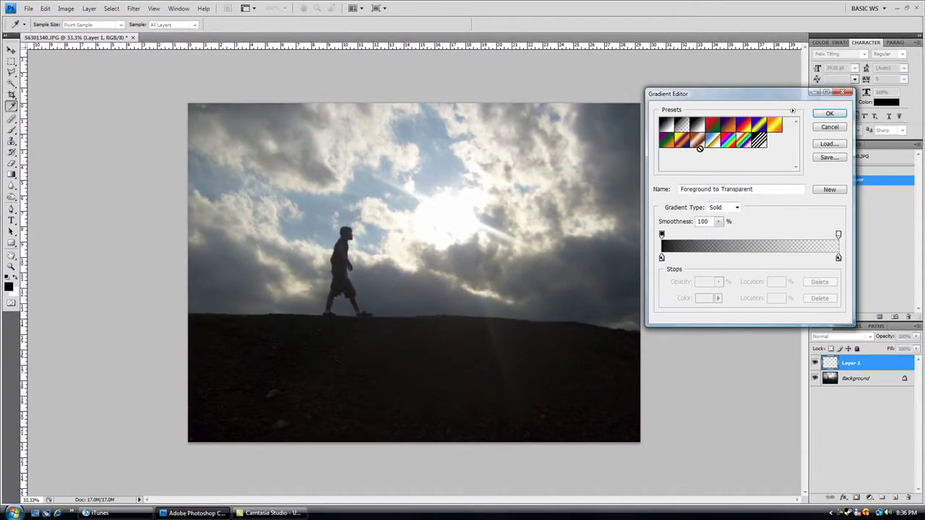
drag(680, 101, 383, 92)
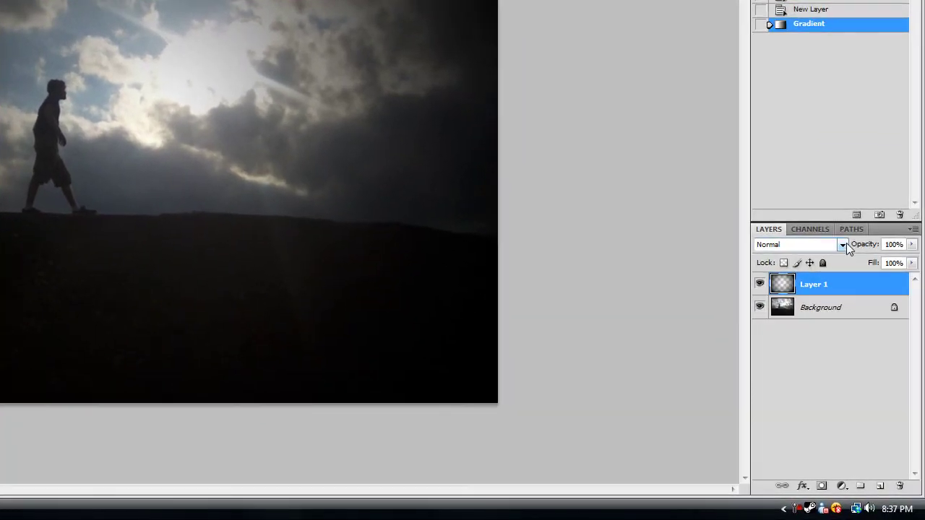
Step: Set Layer 1 to Overlay blending and duplicate it three times to deepen the vignette
click(842, 244)
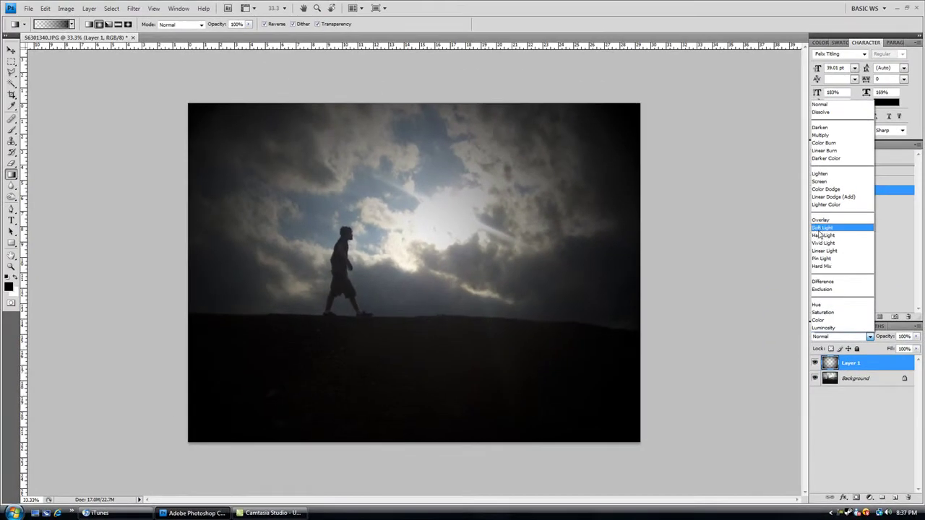
click(821, 219)
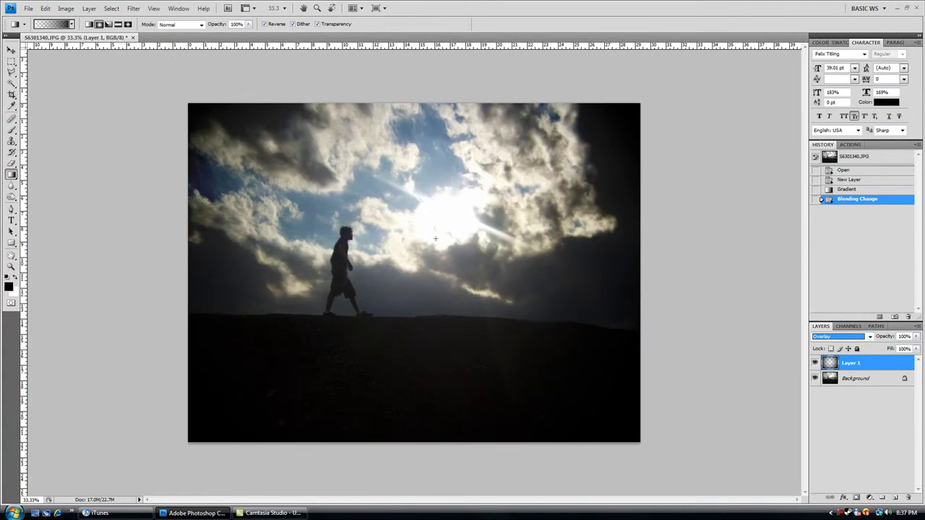
click(11, 50)
drag(858, 367, 896, 498)
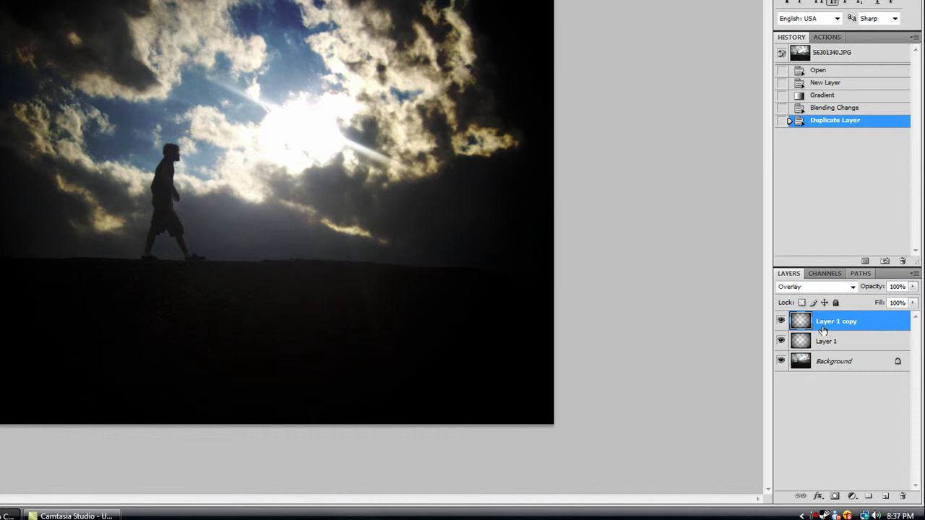
drag(822, 333, 885, 497)
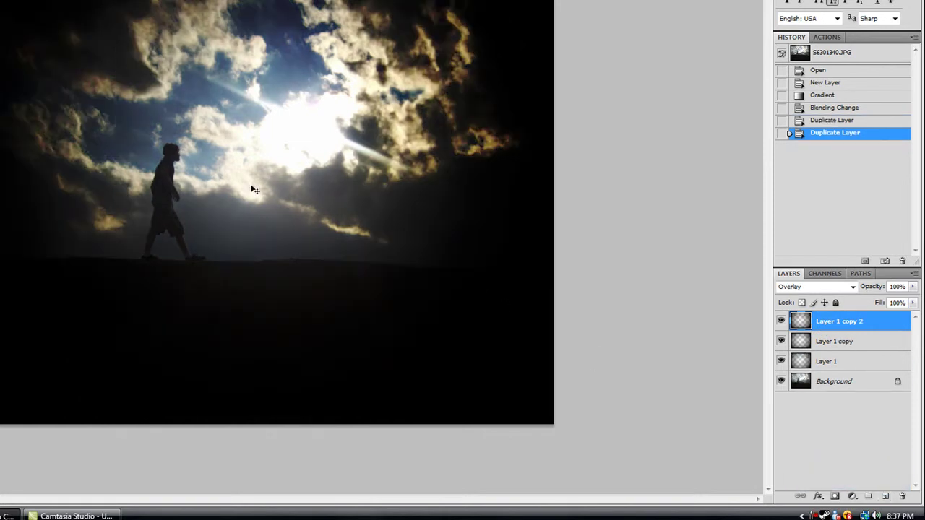
drag(867, 325, 885, 498)
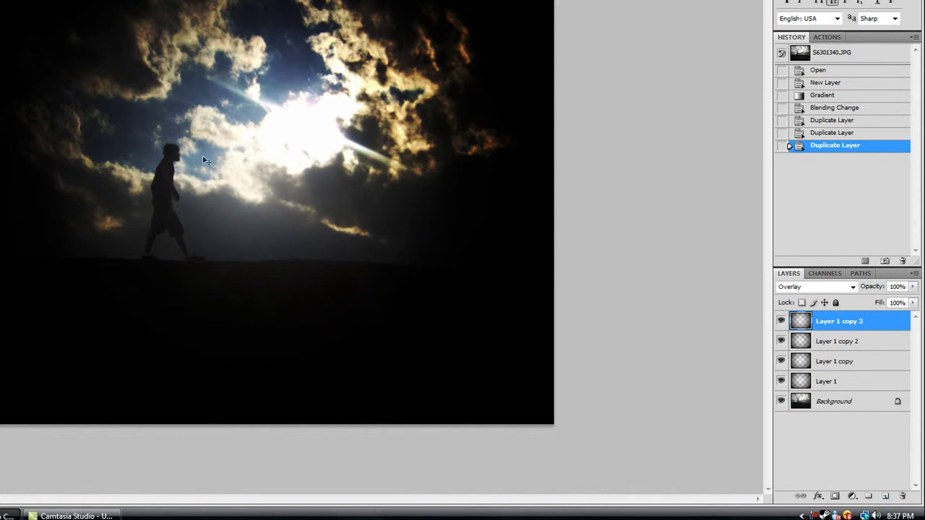
Step: Add Layer 2 on top and stamp the merged image into it with Apply Image
click(884, 497)
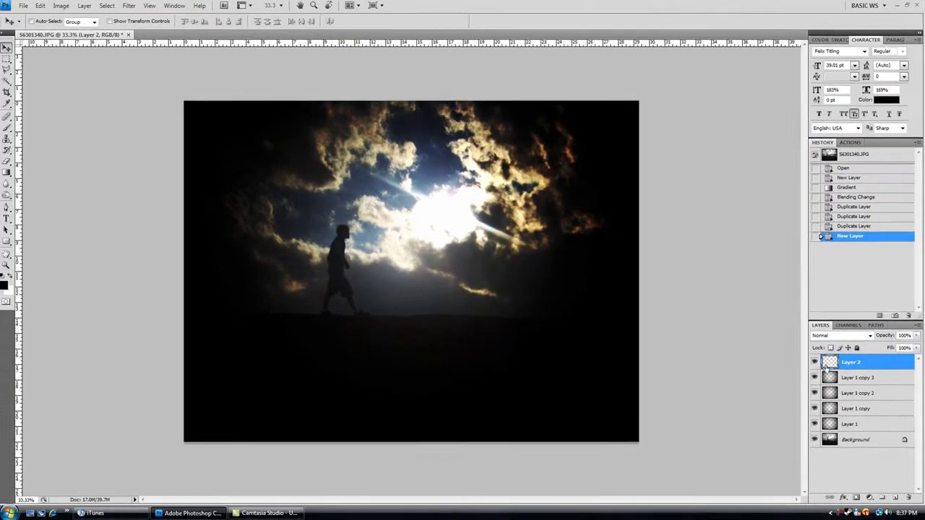
click(60, 5)
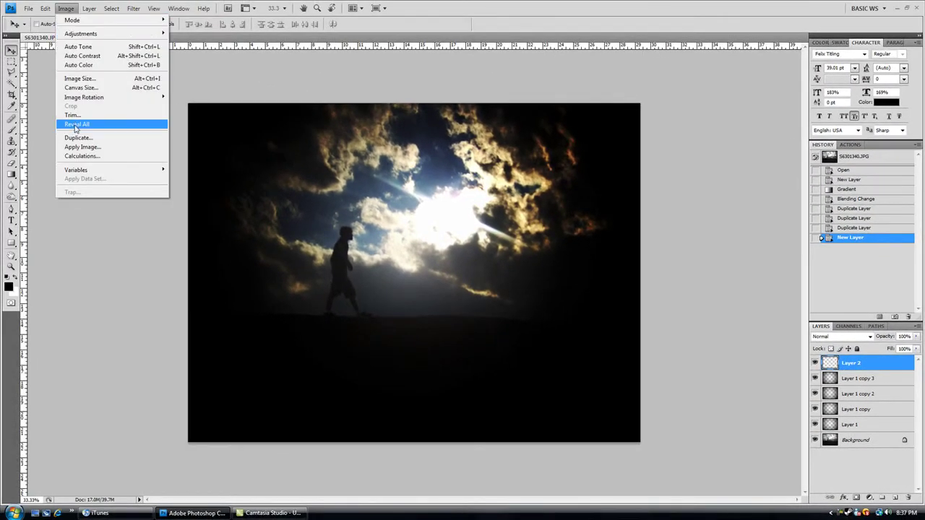
click(78, 146)
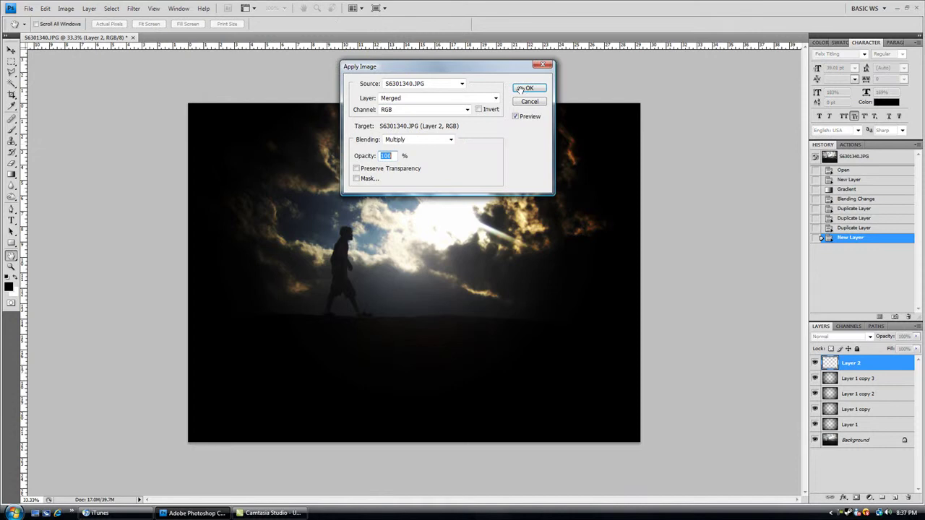
click(526, 88)
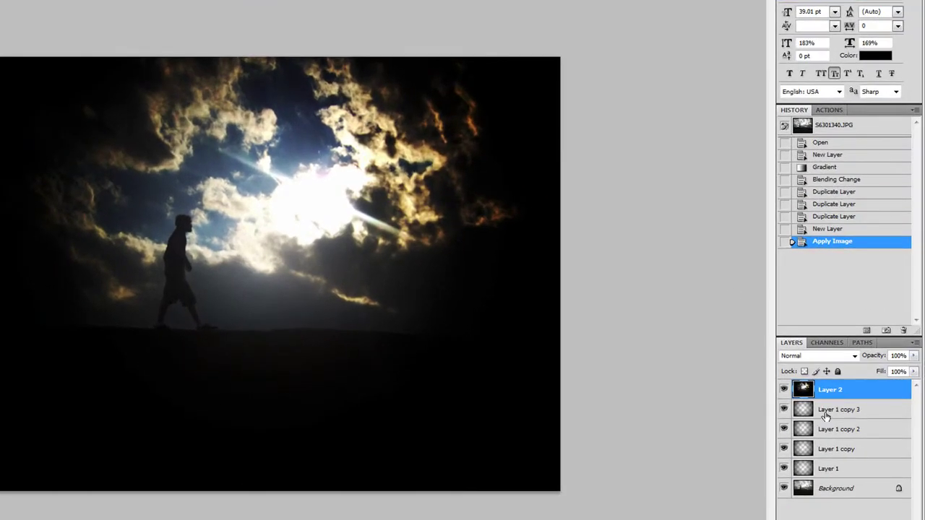
Step: Delete Layer 1 copy 3 through Background, leaving Layer 2 alone
click(825, 415)
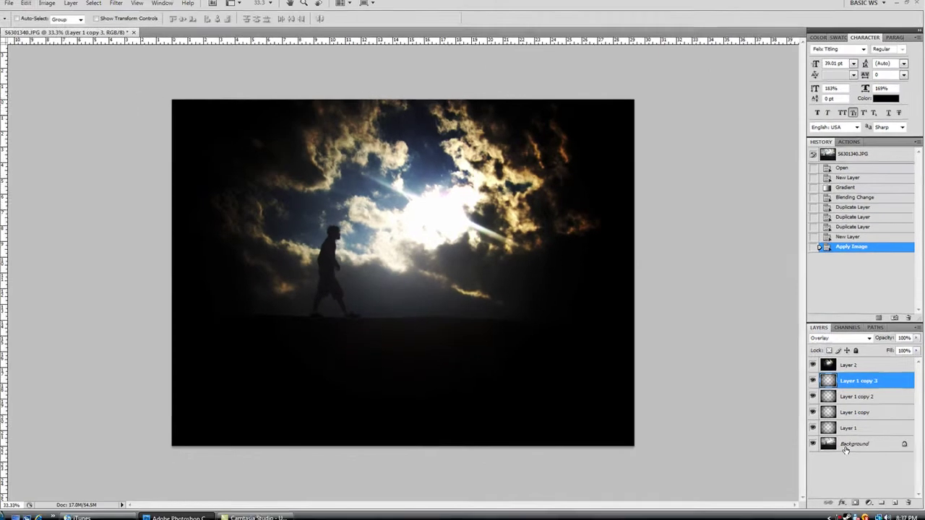
shift+click(830, 488)
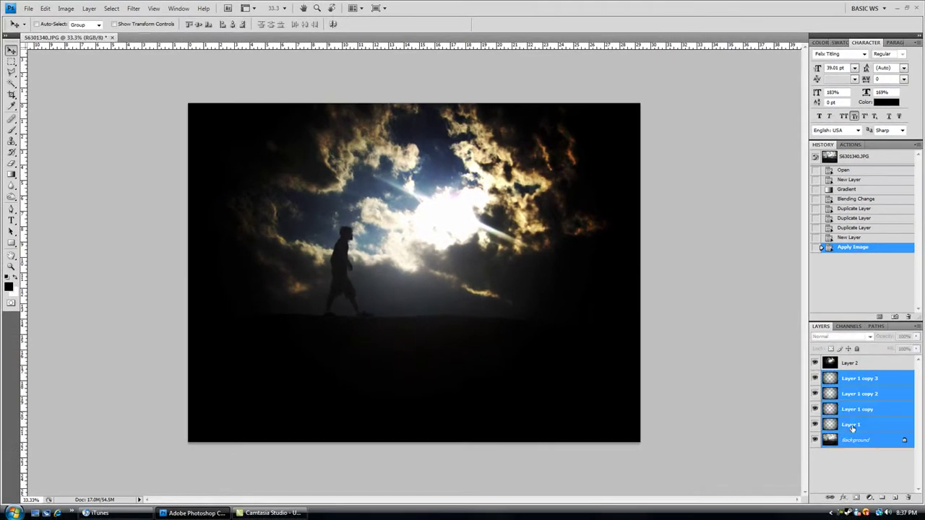
drag(852, 427, 908, 498)
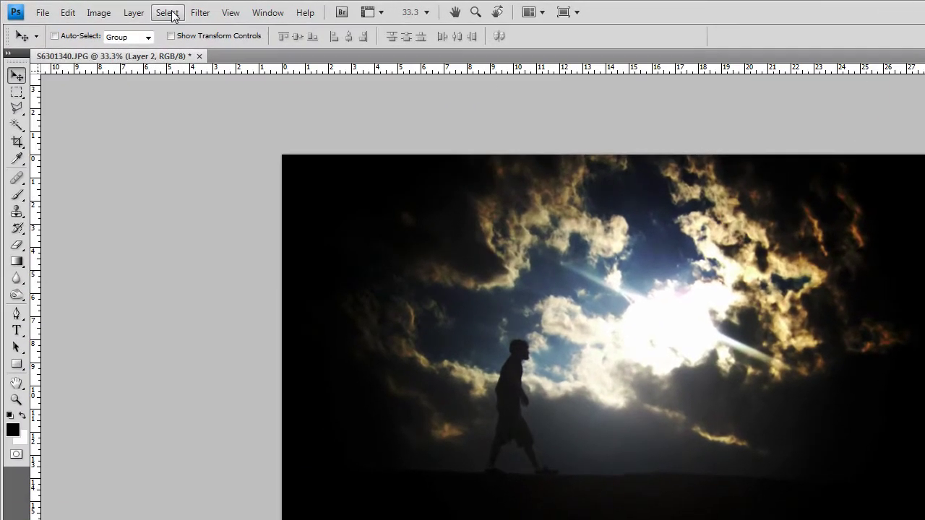
Step: Select the clouds' yellow tones using Color Range set to Yellows
click(171, 14)
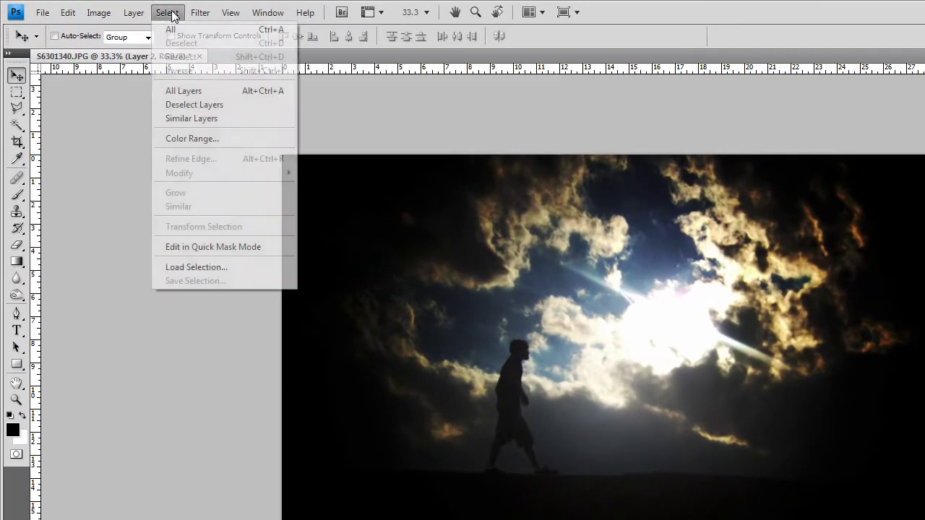
click(192, 136)
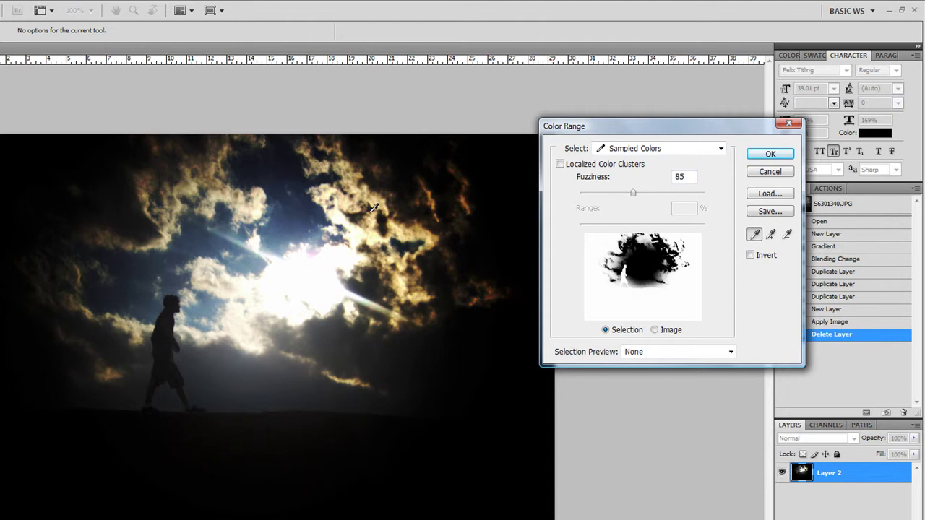
click(714, 150)
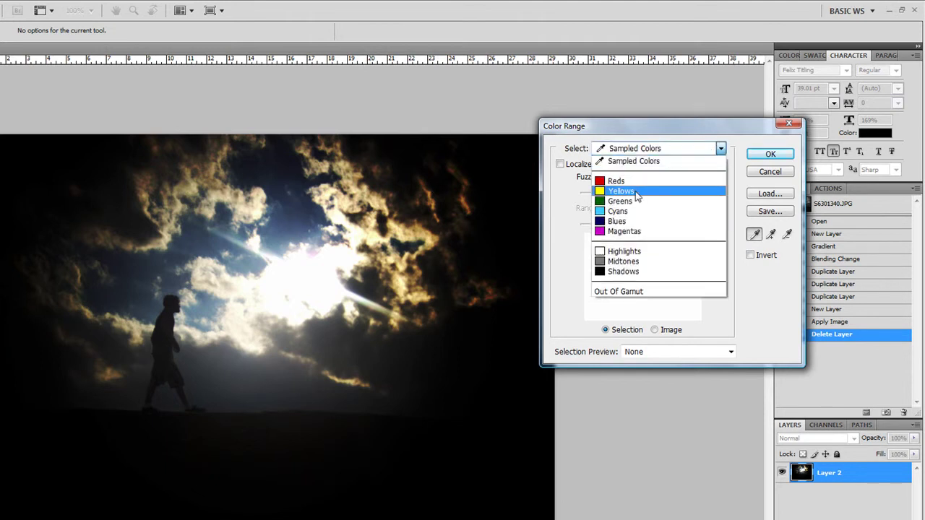
click(635, 193)
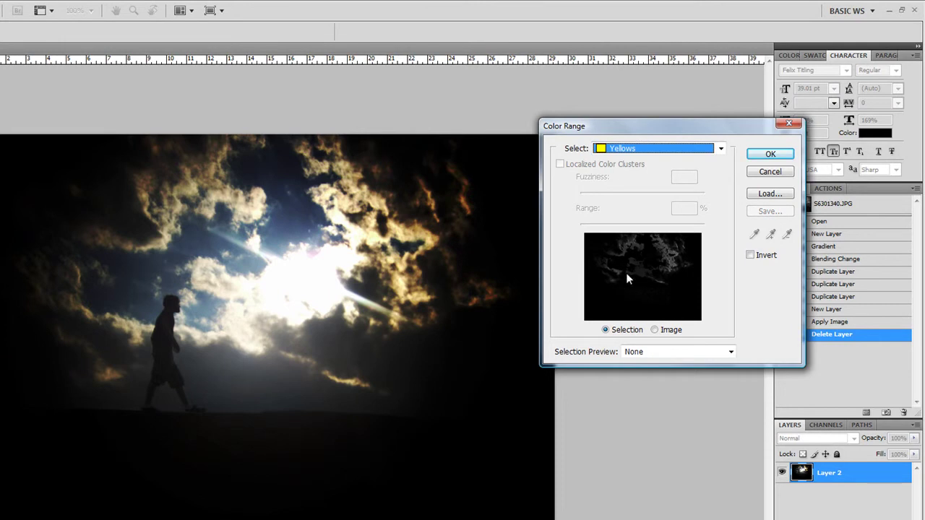
click(770, 153)
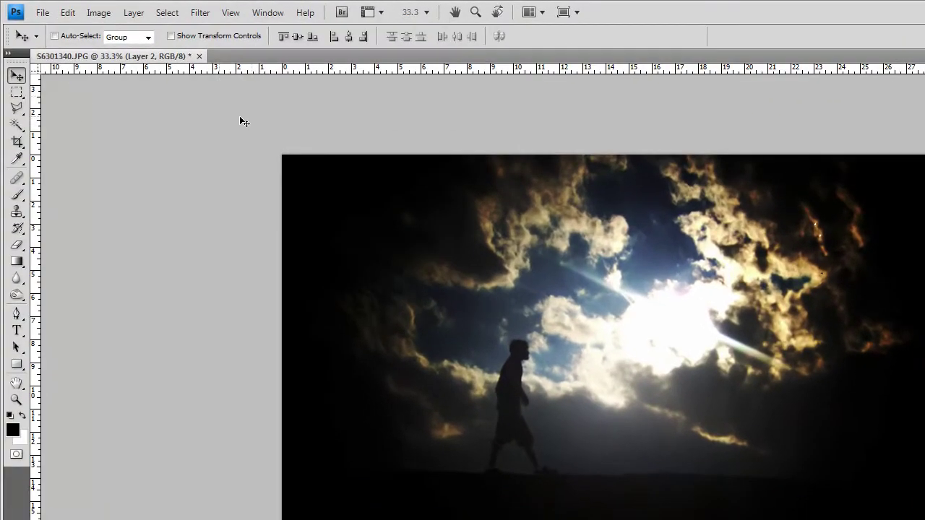
Step: Colorize the selection with Hue/Saturation at hue 32, saturation 100, and slightly reduced lightness
click(99, 13)
mouse_move(121, 50)
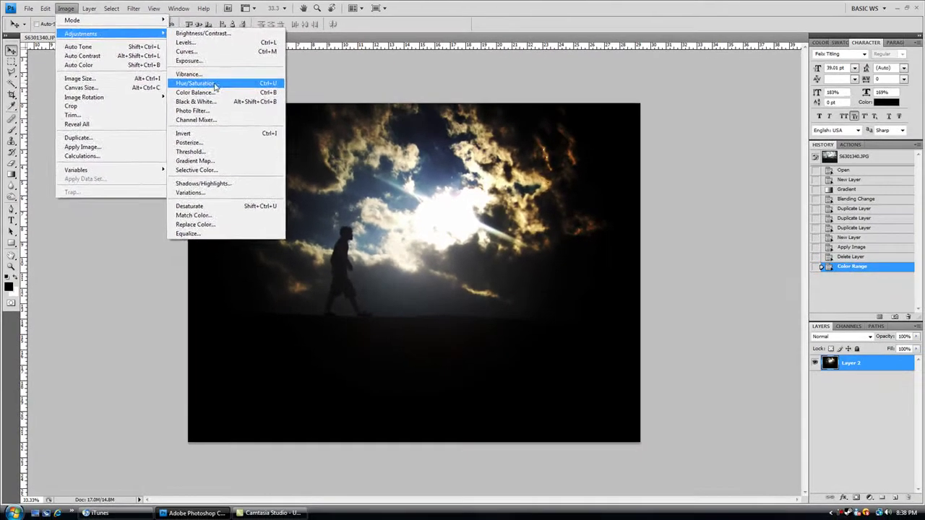
click(319, 126)
drag(775, 96, 650, 60)
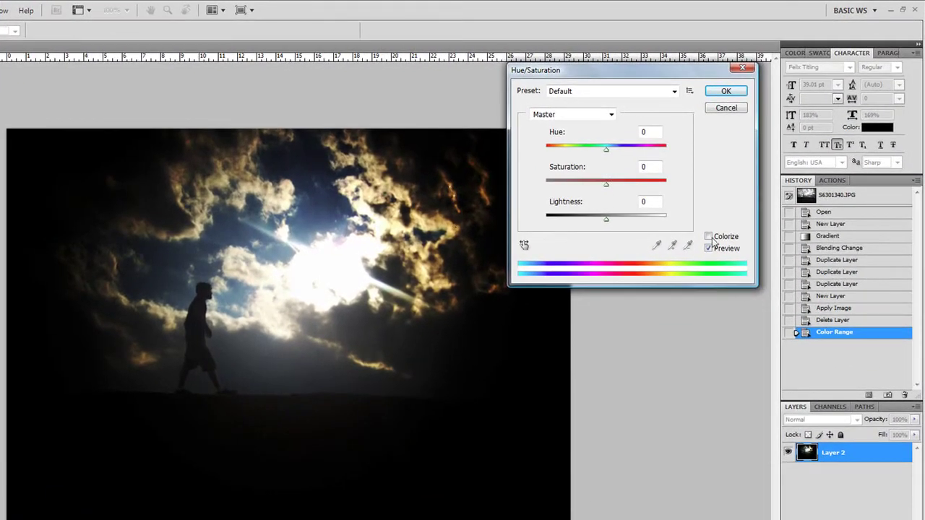
click(708, 237)
drag(572, 185, 710, 184)
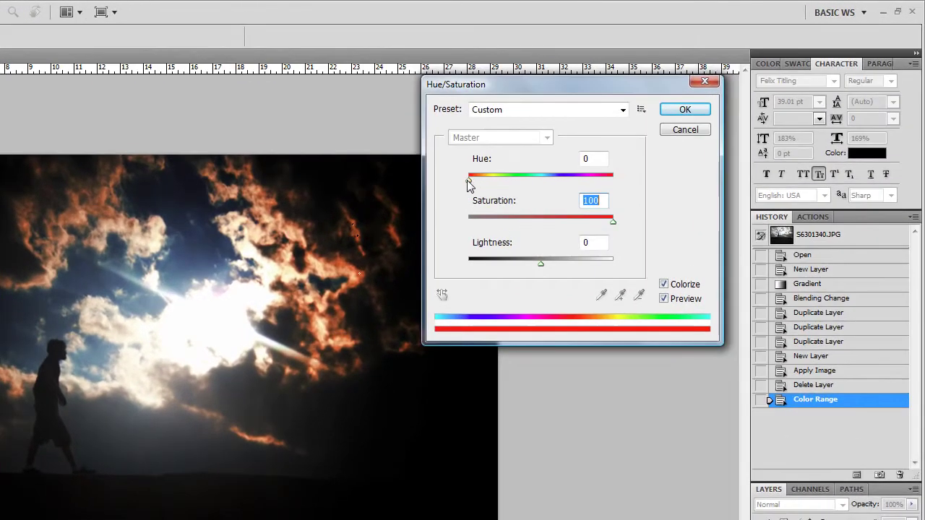
drag(503, 167, 481, 179)
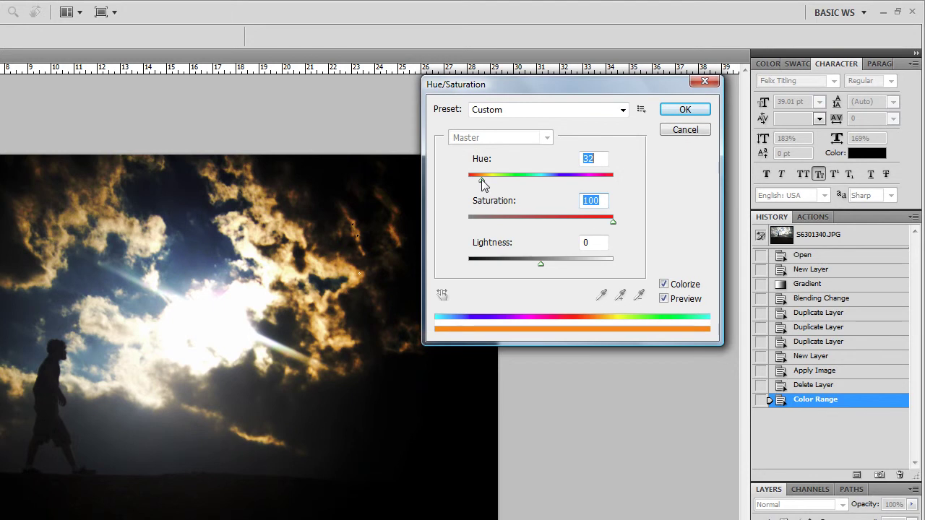
mouse_move(540, 263)
mouse_down()
mouse_move(518, 264)
mouse_move(535, 266)
mouse_up()
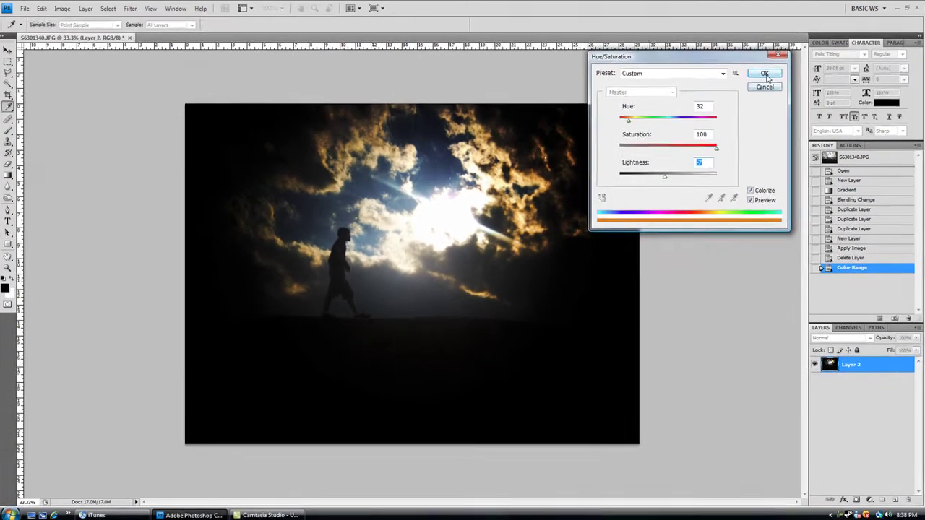
click(684, 110)
Step: Crop the image to a widescreen strip marqueed across its top, dropping the bottom band
click(11, 61)
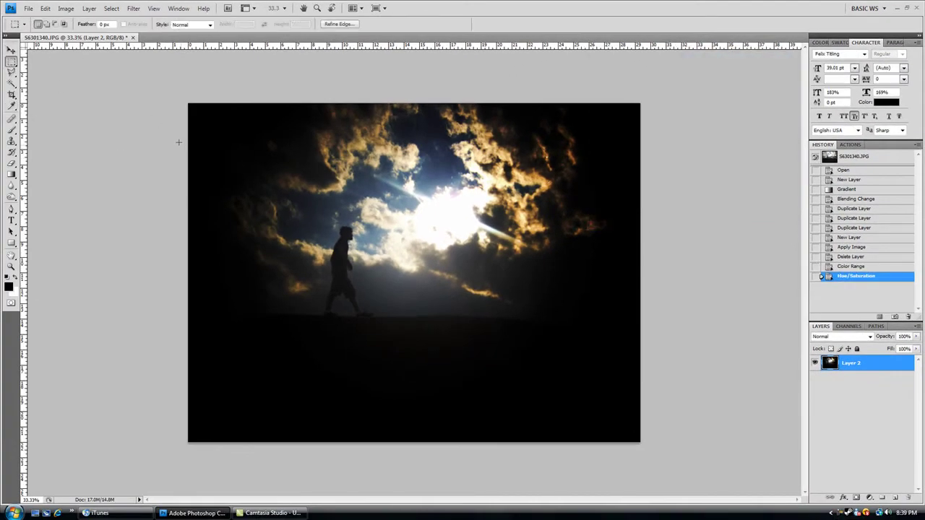
drag(332, 206, 768, 374)
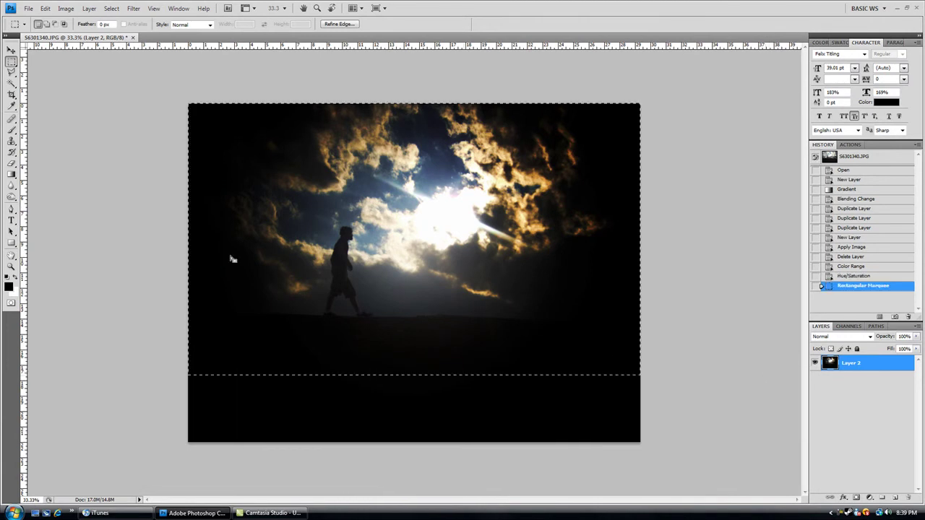
click(65, 9)
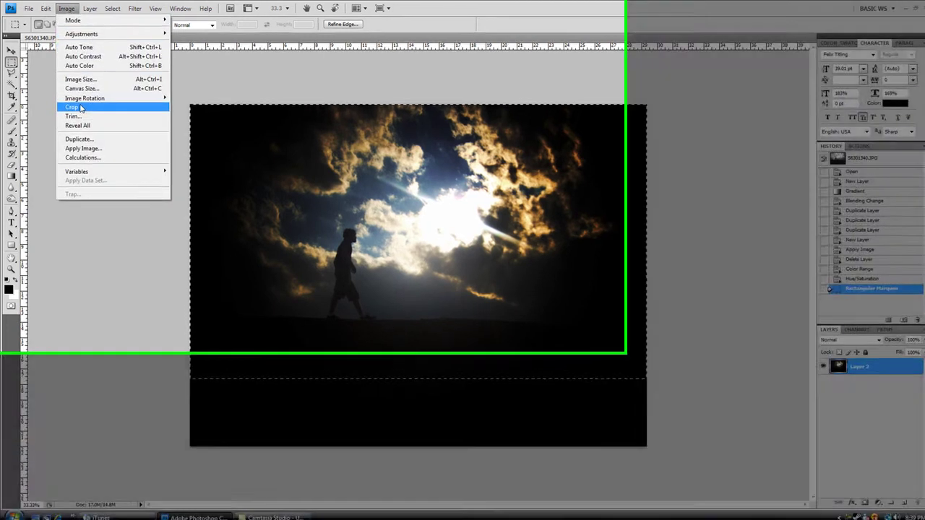
click(81, 108)
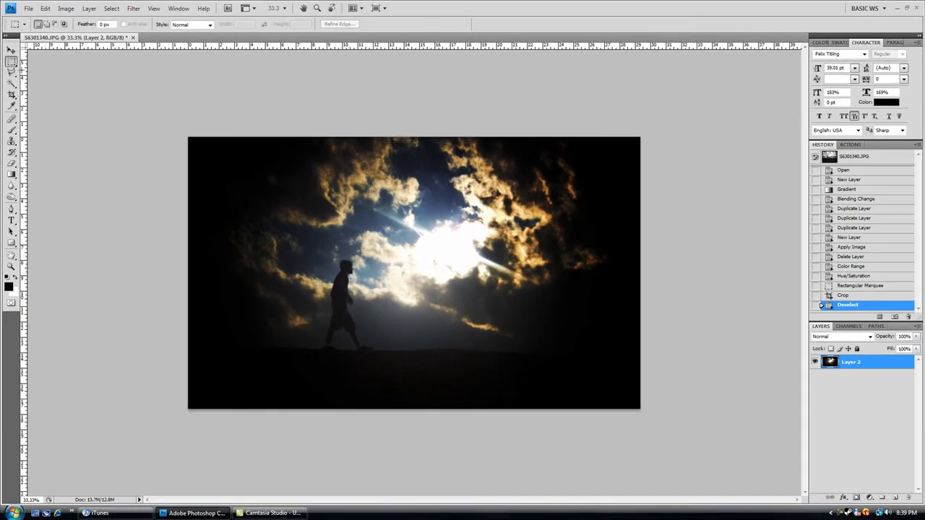
click(11, 50)
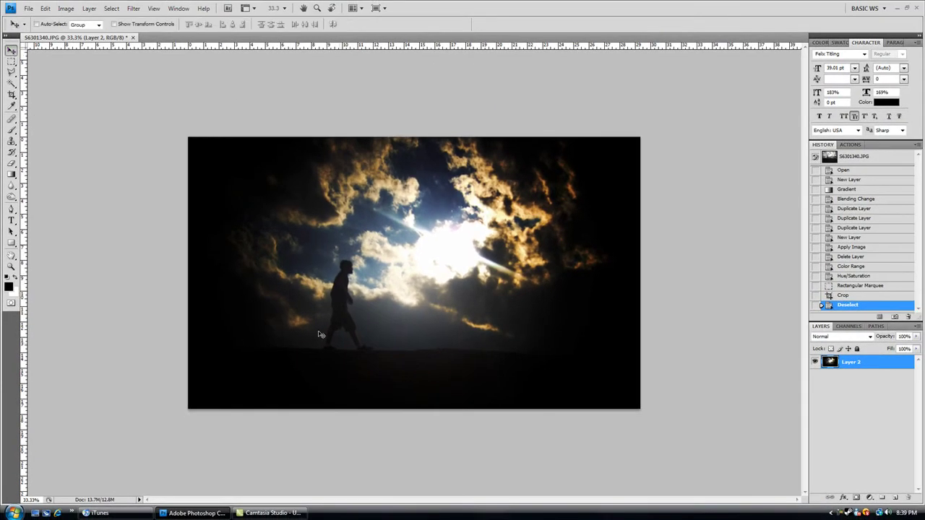